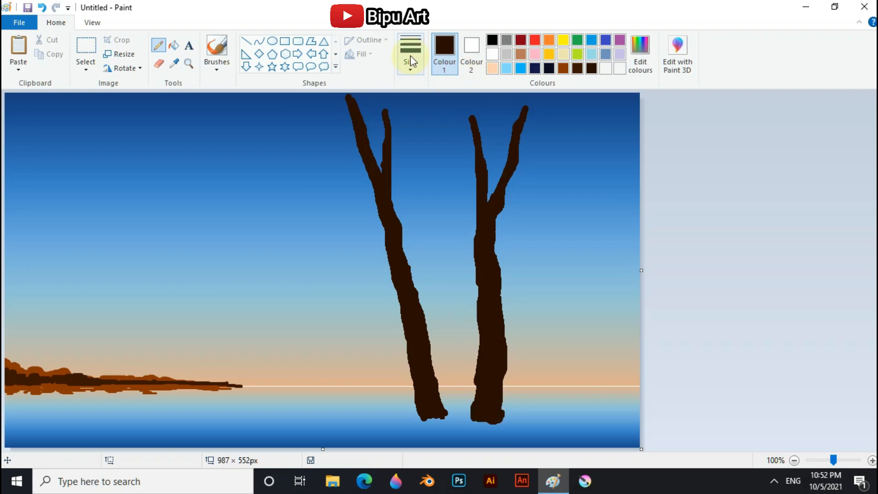
Draw thinner dark brown branches off both upper forks of the left tree with the Pencil tool
left_click(410, 57)
left_click(425, 166)
left_click_drag(359, 146, 282, 96)
left_click_drag(339, 136, 356, 143)
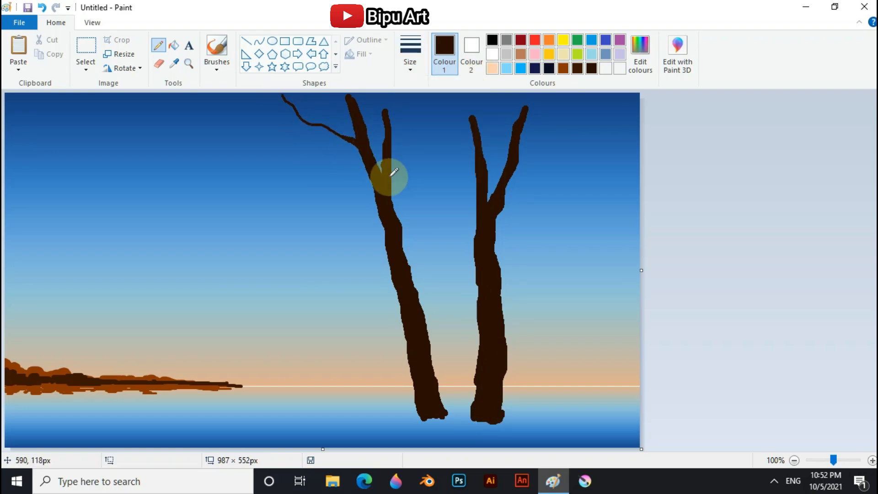
mouse_move(389, 177)
left_mouse_down()
mouse_move(433, 121)
mouse_move(415, 161)
left_mouse_up()
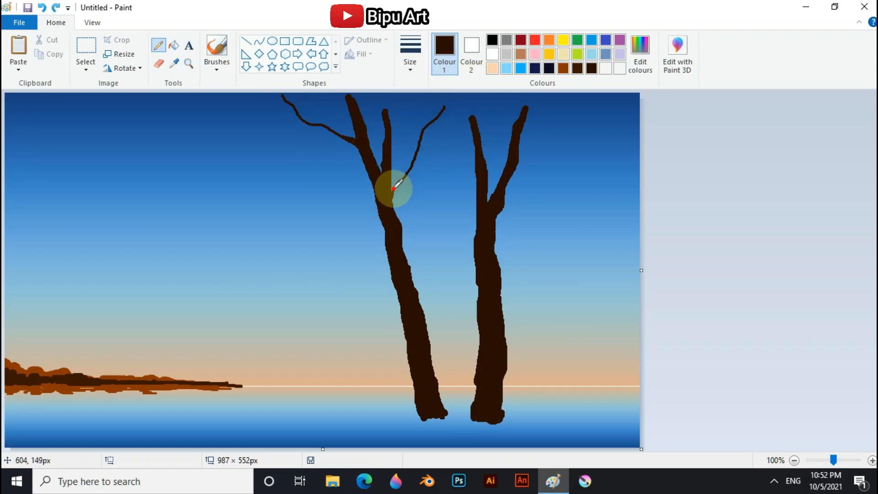
left_click_drag(394, 188, 406, 177)
mouse_move(386, 137)
left_mouse_down()
mouse_move(384, 114)
mouse_move(388, 130)
left_mouse_up()
Draw thin dark brown branches off the upper forks of the right tree, reaching towards the canvas's upper edge
mouse_move(476, 133)
left_mouse_down()
mouse_move(476, 100)
mouse_move(474, 122)
mouse_move(417, 89)
mouse_move(460, 112)
mouse_move(393, 102)
left_mouse_up()
left_click_drag(520, 139, 560, 95)
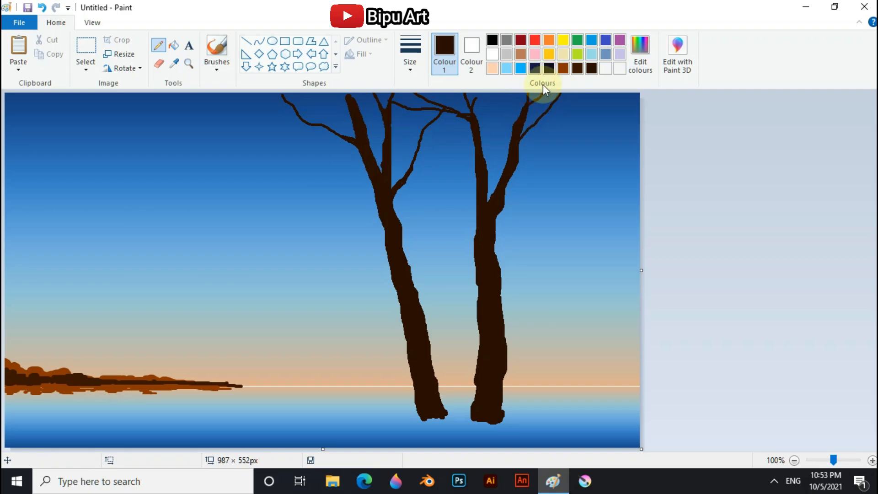
left_click_drag(489, 94, 509, 159)
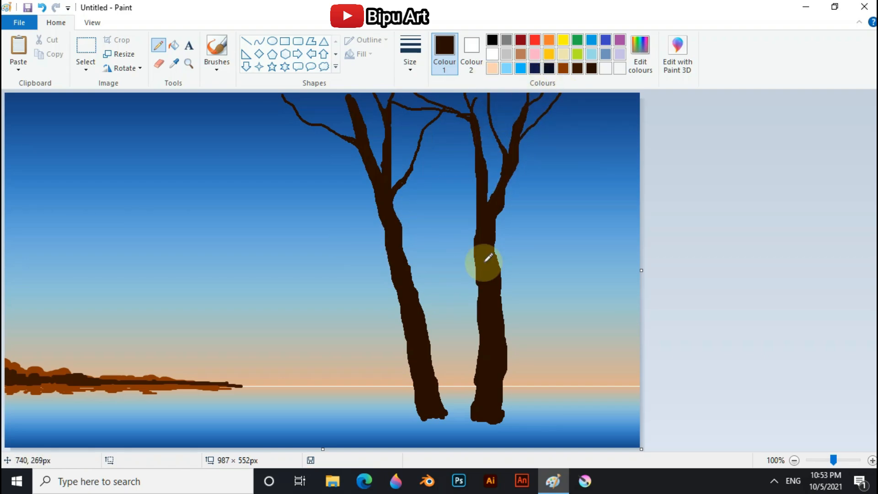
Add a long curved branch on the left tree's outer side and a short forked branch on its inner side
mouse_move(318, 125)
left_mouse_down()
mouse_move(298, 95)
mouse_move(352, 139)
left_mouse_up()
left_click_drag(380, 216, 251, 108)
left_click_drag(331, 175, 382, 208)
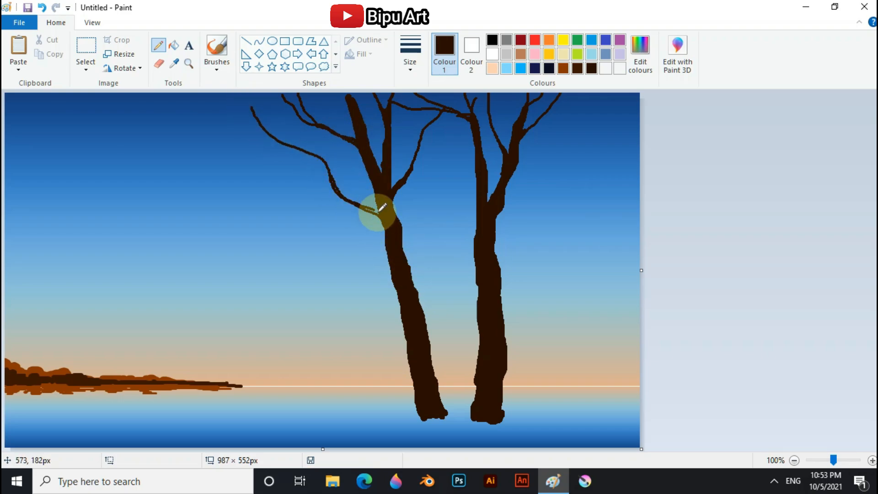
left_click_drag(300, 153, 379, 217)
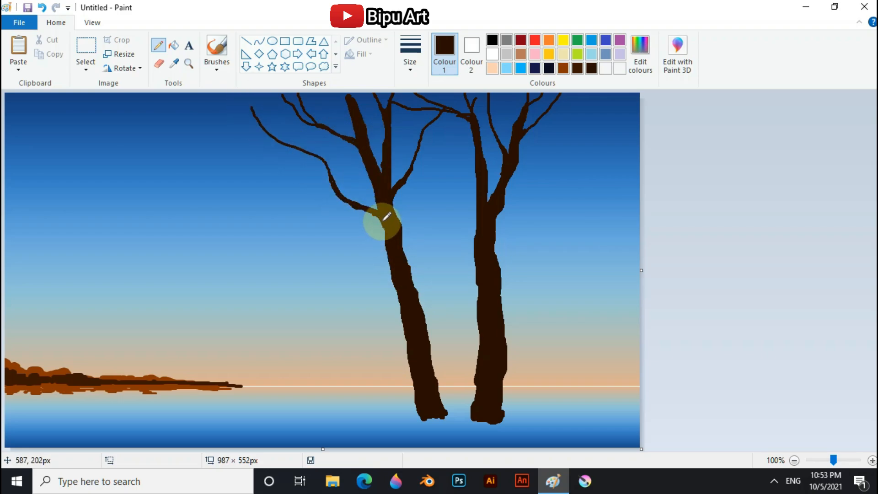
mouse_move(406, 274)
left_mouse_down()
mouse_move(441, 201)
mouse_move(424, 235)
left_mouse_up()
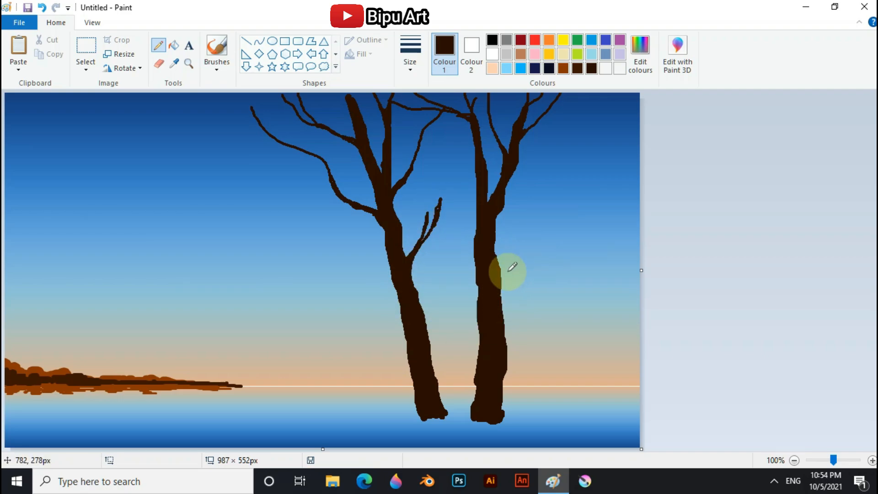
Draw thinner side branches on the left tree's outer branch and on both sides of the right tree
left_click(411, 54)
left_click(427, 133)
left_click_drag(325, 173, 335, 186)
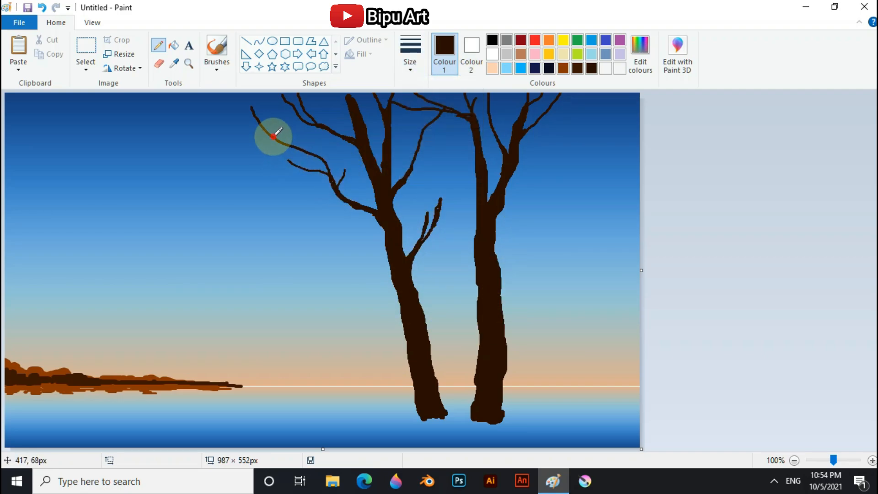
mouse_move(507, 176)
left_mouse_down()
mouse_move(563, 150)
mouse_move(590, 150)
left_mouse_up()
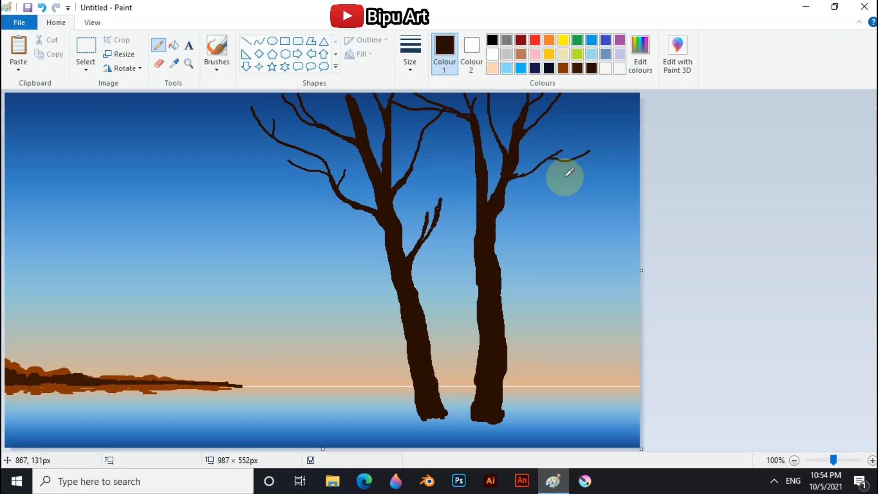
left_click_drag(441, 139, 479, 180)
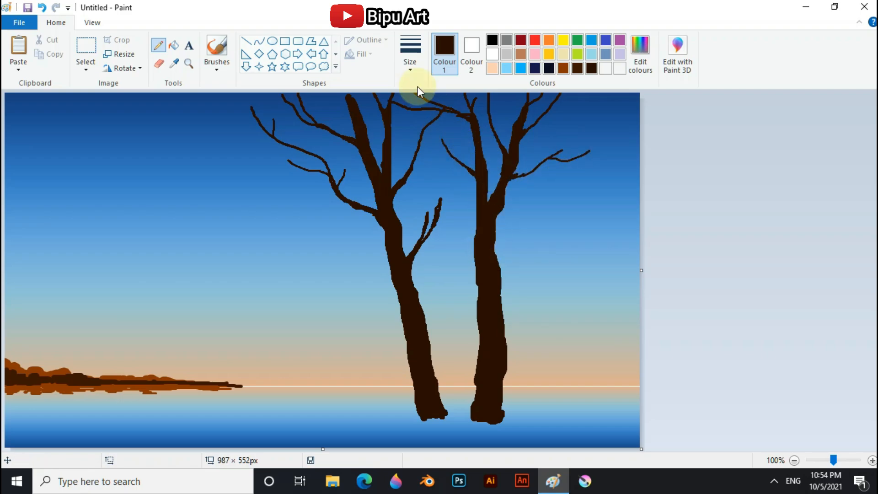
Draw very fine dark brown twigs at the branch ends of both trees with a still thinner pencil line
left_click(412, 59)
left_click(426, 115)
left_click_drag(296, 167, 221, 152)
left_click_drag(265, 132, 218, 96)
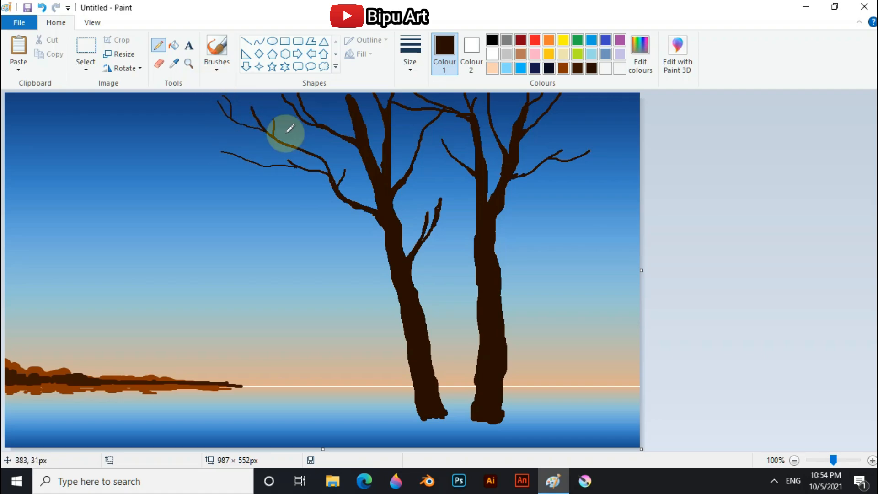
mouse_move(579, 150)
left_mouse_down()
mouse_move(587, 131)
mouse_move(611, 117)
left_mouse_up()
mouse_move(521, 138)
left_mouse_down()
mouse_move(542, 118)
mouse_move(587, 96)
mouse_move(612, 98)
left_mouse_up()
left_click_drag(223, 109, 202, 101)
mouse_move(438, 199)
left_mouse_down()
mouse_move(430, 160)
mouse_move(441, 150)
mouse_move(426, 131)
left_mouse_up()
left_click_drag(461, 164, 459, 132)
left_click_drag(506, 197, 513, 186)
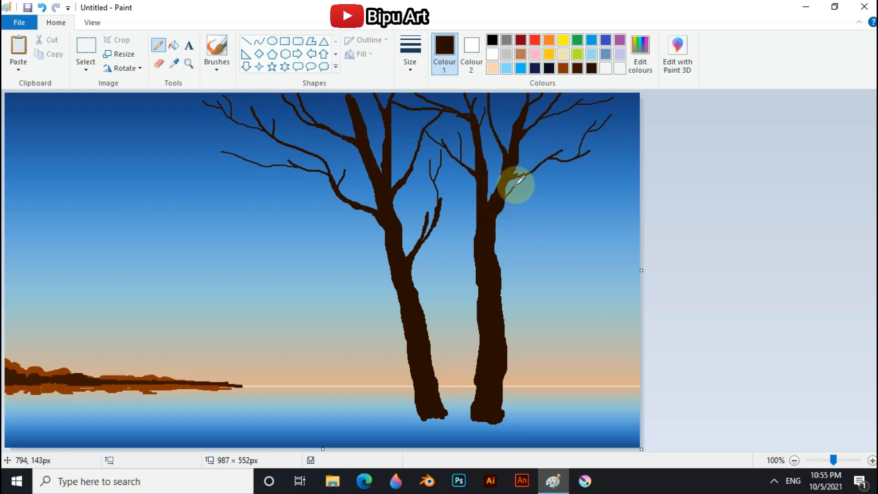
mouse_move(302, 139)
left_mouse_down()
mouse_move(300, 130)
mouse_move(321, 108)
left_mouse_up()
mouse_move(503, 202)
left_mouse_down()
mouse_move(594, 174)
mouse_move(588, 182)
left_mouse_up()
Draw dark brown horizontal ripple lines in the water beneath both trunks as their reflections
left_click(411, 55)
left_click(430, 100)
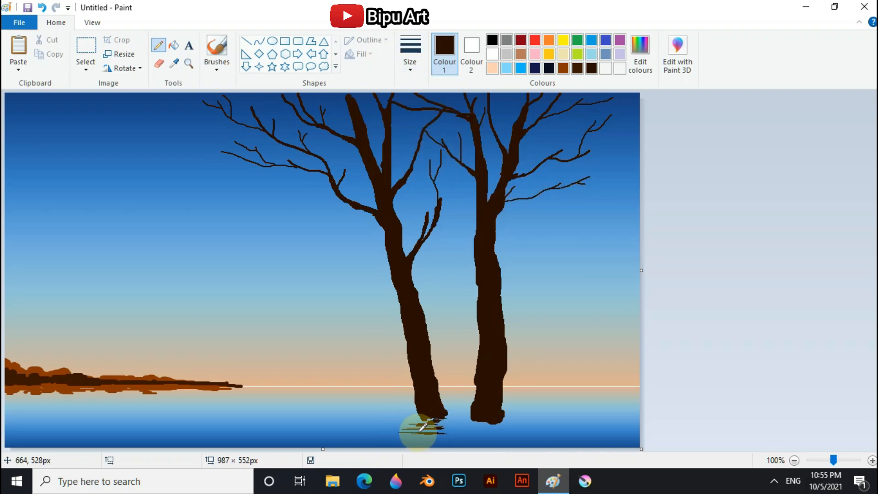
mouse_move(424, 428)
left_mouse_down()
mouse_move(443, 436)
mouse_move(412, 437)
mouse_move(449, 443)
mouse_move(439, 446)
mouse_move(435, 429)
mouse_move(491, 426)
mouse_move(465, 423)
mouse_move(478, 420)
mouse_move(474, 427)
mouse_move(497, 430)
left_mouse_up()
left_click(410, 55)
left_click(431, 147)
mouse_move(460, 432)
left_mouse_down()
mouse_move(498, 434)
mouse_move(464, 434)
mouse_move(503, 440)
mouse_move(467, 418)
mouse_move(505, 421)
left_mouse_up()
mouse_move(409, 418)
left_mouse_down()
mouse_move(446, 417)
mouse_move(492, 432)
left_mouse_up()
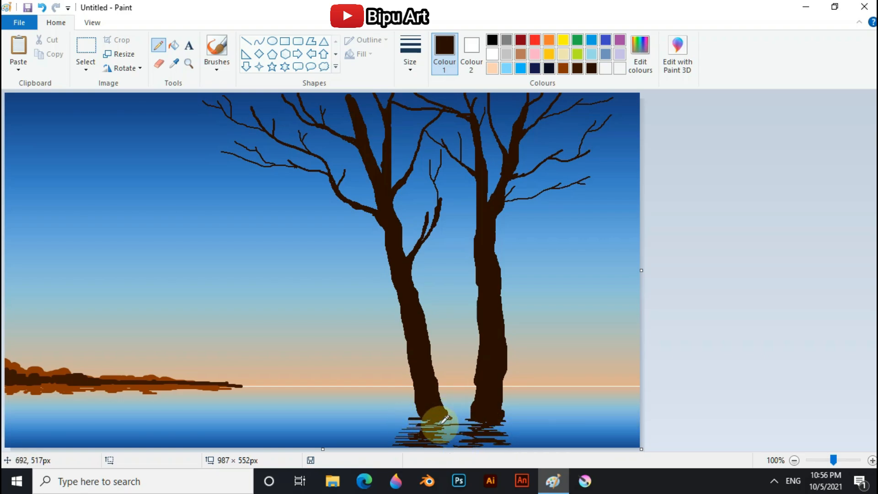
Flare both trunk bases at the waterline and add small twigs within the left tree's upper fork
left_click_drag(443, 420, 469, 415)
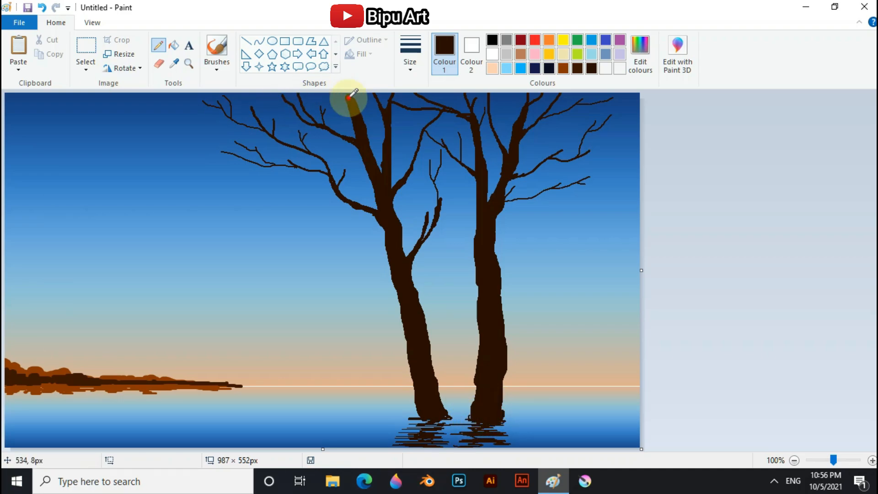
mouse_move(378, 122)
left_mouse_down()
mouse_move(394, 145)
mouse_move(384, 210)
left_mouse_up()
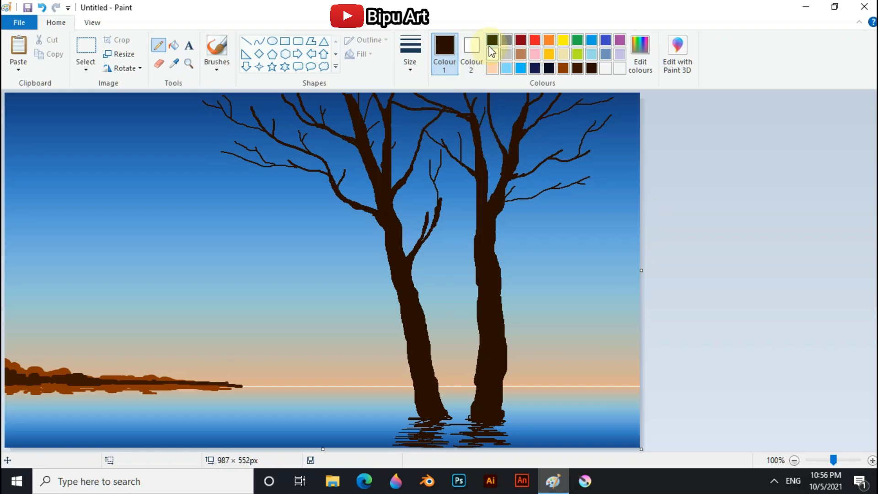
Paint an uneven black foreground bank along the canvas's lower edge with the normal brush, rising at the right corner
left_click(410, 55)
left_click(435, 169)
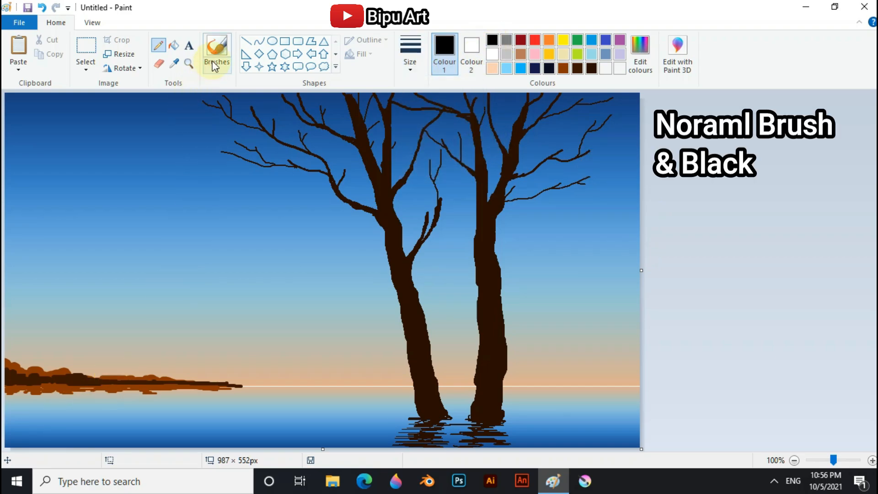
left_click(217, 55)
left_click(217, 54)
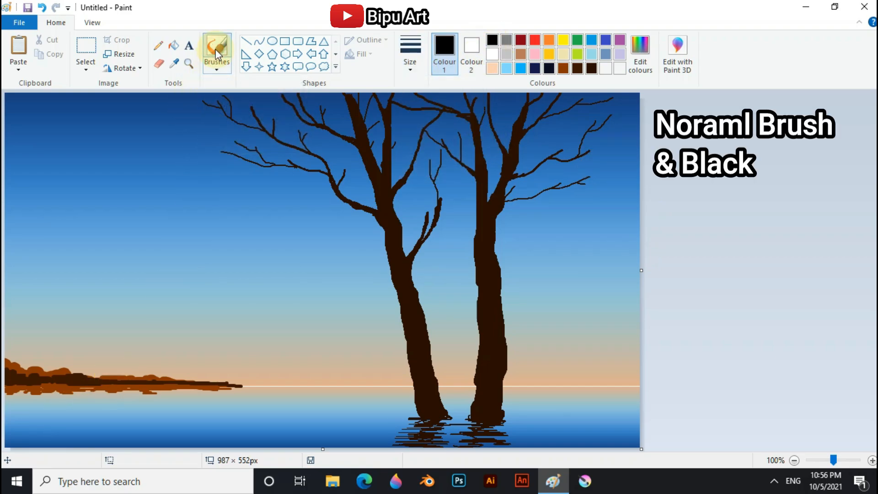
left_click(414, 55)
left_click(428, 166)
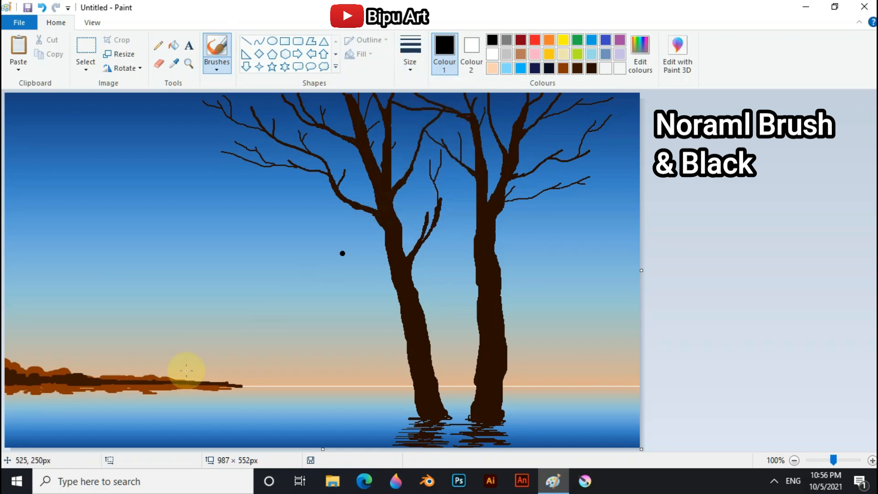
key("ctrl+z")
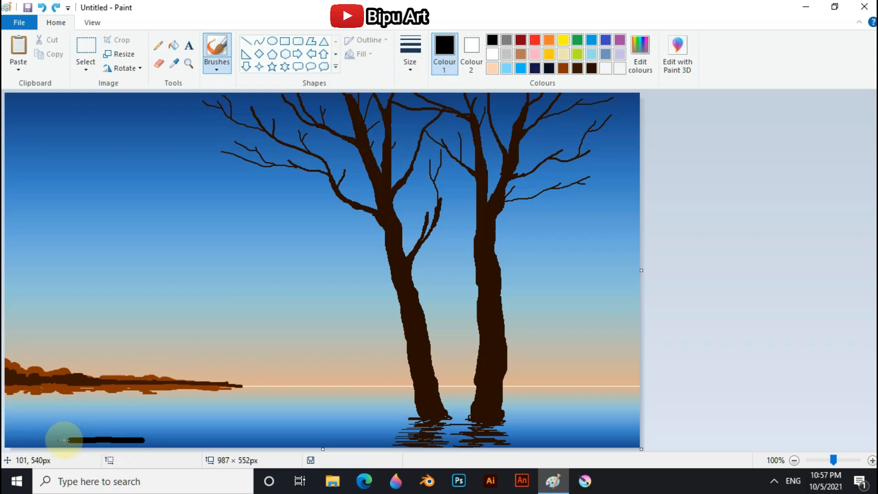
mouse_move(75, 443)
left_mouse_down()
mouse_move(478, 439)
mouse_move(652, 424)
mouse_move(548, 443)
mouse_move(480, 442)
mouse_move(639, 447)
mouse_move(62, 443)
mouse_move(427, 429)
mouse_move(444, 446)
mouse_move(490, 435)
left_mouse_up()
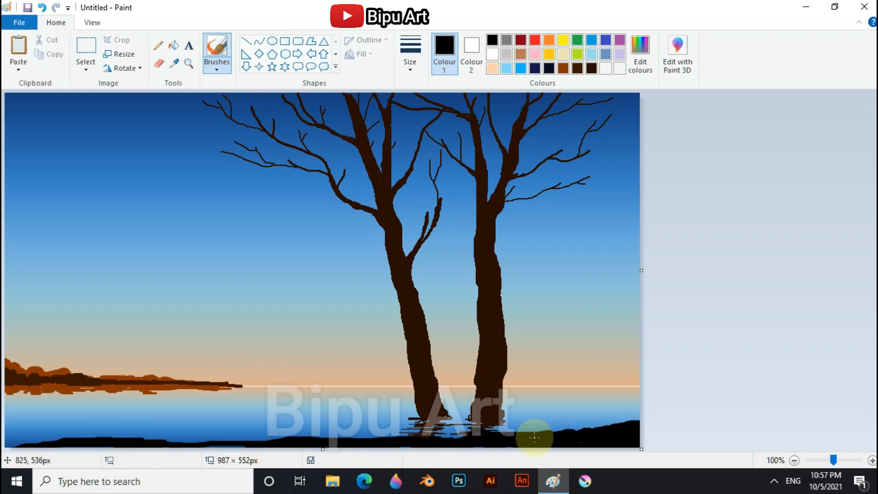
Draw short light blue horizontal ripples on the water left of the trees with a thin pencil line
left_click(521, 68)
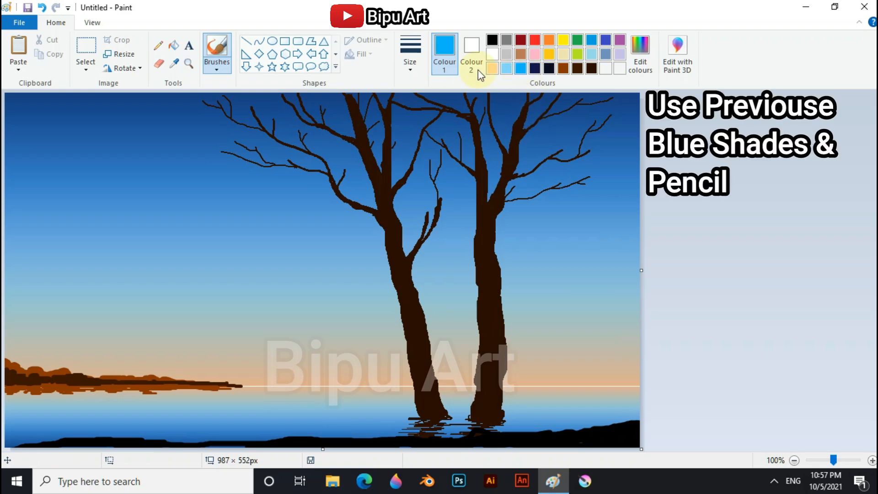
left_click(246, 42)
left_click(161, 47)
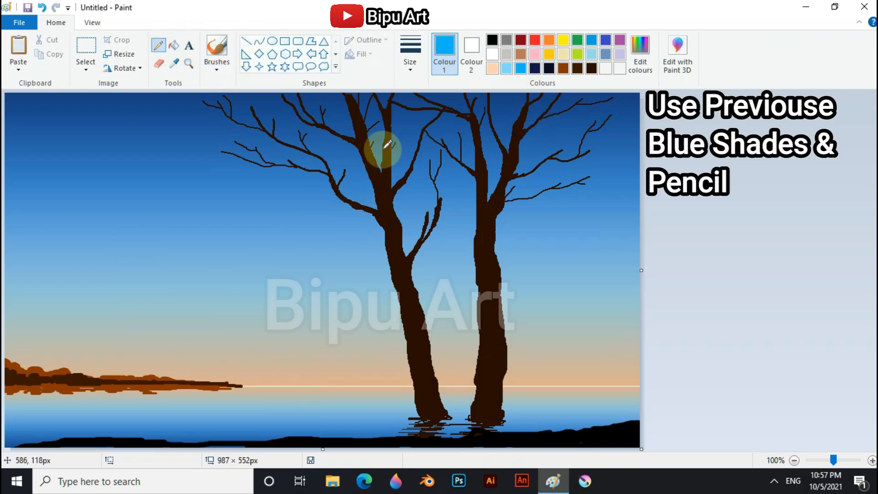
left_click(409, 56)
left_click(419, 88)
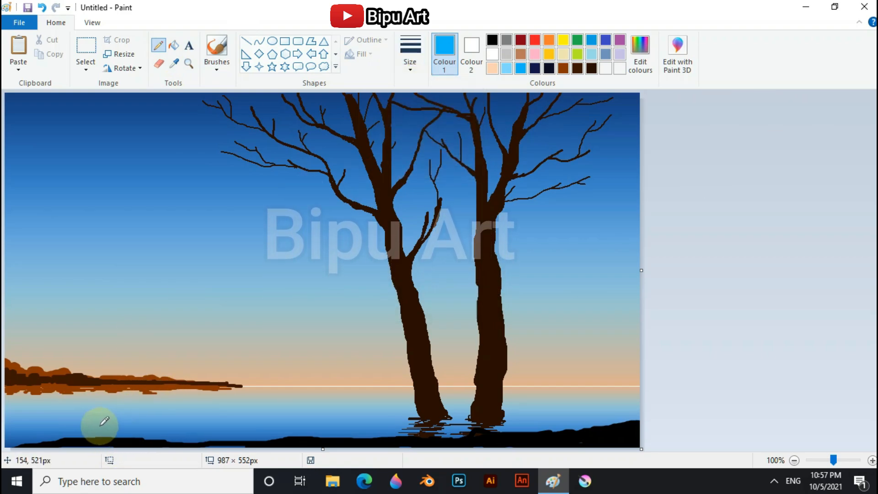
left_click_drag(95, 426, 178, 431)
left_click_drag(124, 410, 170, 409)
left_click_drag(151, 407, 305, 417)
left_click_drag(215, 421, 261, 419)
left_click_drag(74, 415, 128, 415)
left_click_drag(39, 418, 80, 418)
left_click_drag(33, 425, 72, 427)
mouse_move(18, 408)
left_mouse_down()
mouse_move(56, 413)
mouse_move(34, 414)
left_mouse_up()
Draw short light blue horizontal ripples on the water right of the trees
left_click_drag(570, 407, 593, 407)
left_click_drag(557, 417, 578, 416)
left_click_drag(522, 414, 555, 414)
left_click_drag(533, 418, 548, 419)
left_click_drag(566, 420, 599, 413)
left_click_drag(525, 411, 578, 411)
left_click_drag(519, 427, 536, 427)
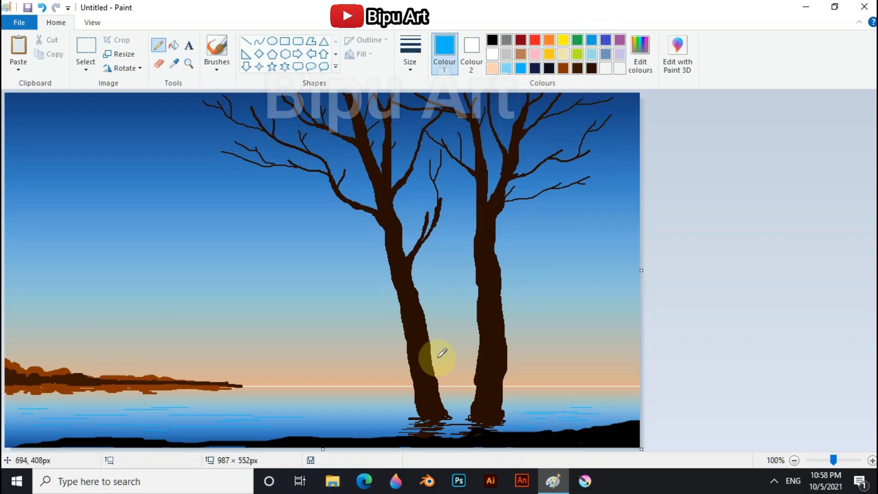
Add a few more light blue ripples on the water just above the black bank, left of the trees
mouse_move(325, 425)
left_mouse_down()
mouse_move(373, 417)
mouse_move(388, 427)
mouse_move(312, 427)
left_mouse_up()
left_click_drag(232, 433, 250, 433)
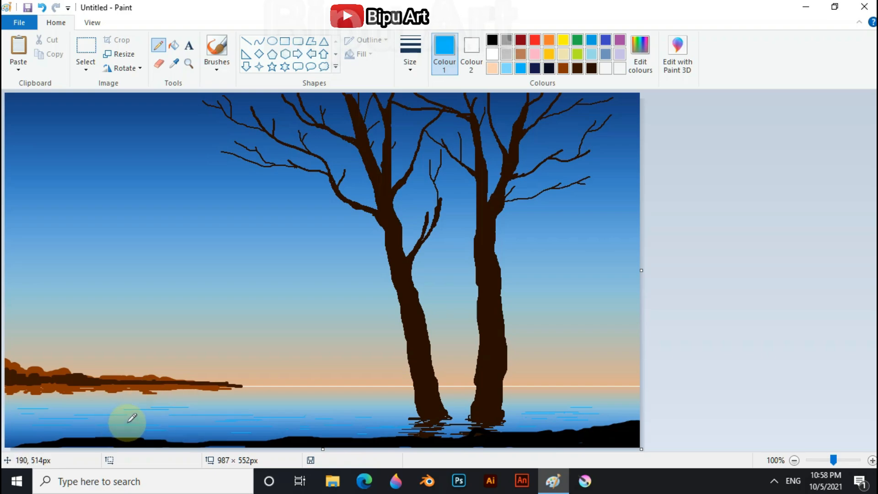
left_click(13, 429)
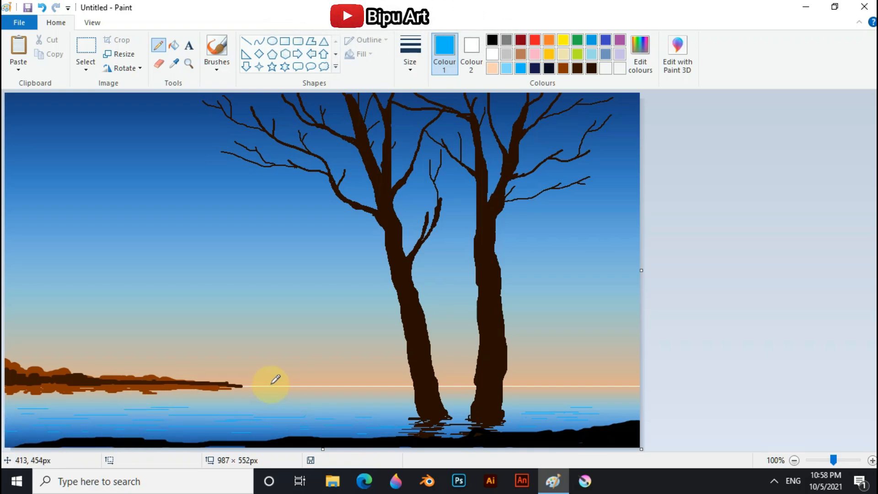
Dot small white stars across the sky left of the trees with the Pencil tool
left_click(494, 55)
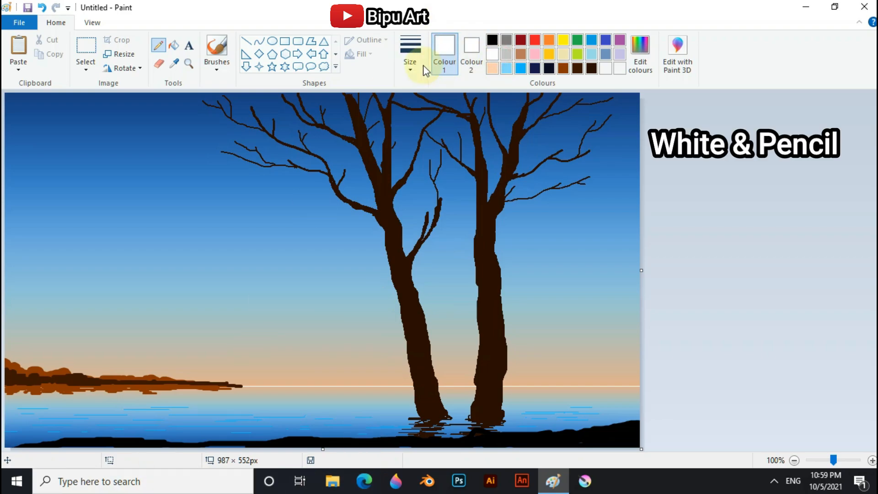
left_click(416, 57)
left_click(426, 137)
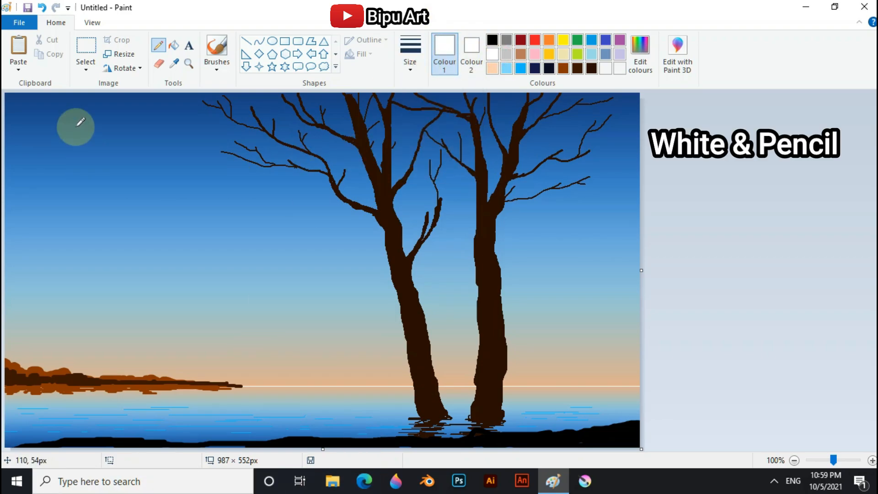
left_click(61, 120)
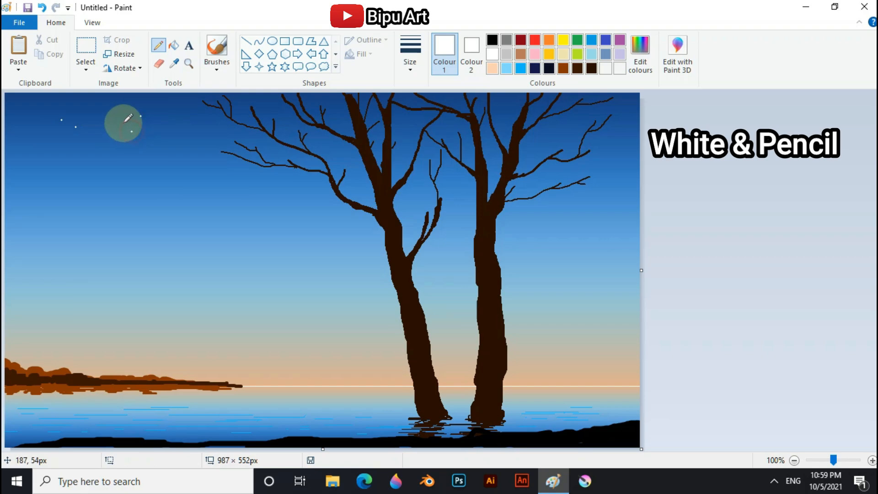
left_click(188, 144)
left_click(140, 175)
left_click(111, 176)
left_click(219, 174)
left_click(312, 216)
left_click(264, 230)
left_click(175, 227)
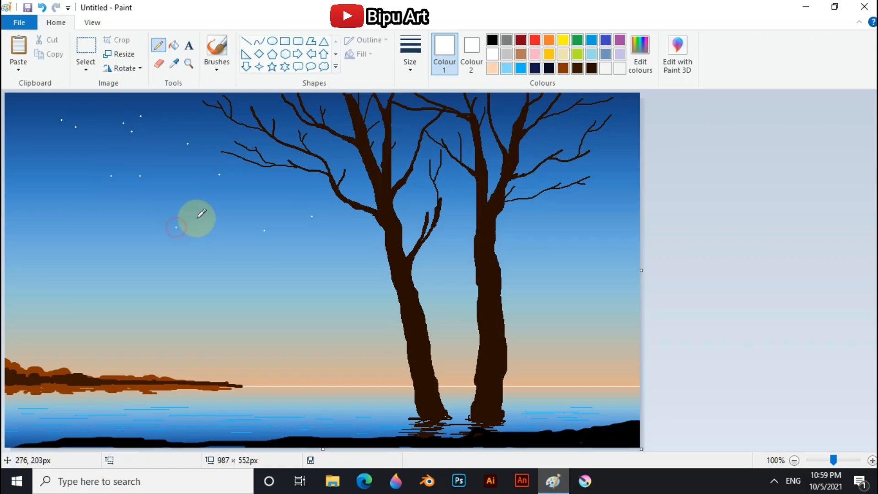
left_click(219, 208)
left_click(189, 198)
left_click(64, 212)
left_click(37, 188)
left_click(69, 164)
left_click(29, 132)
Dot more small white stars right of the trees, between their branches and in the remaining sky gaps
left_click(549, 220)
left_click(575, 220)
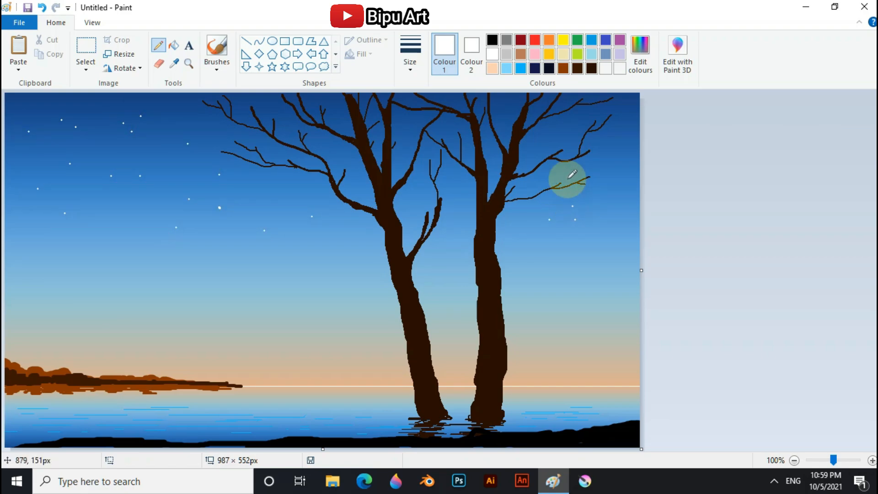
left_click(456, 221)
left_click(403, 197)
left_click(413, 129)
left_click(342, 118)
left_click(263, 108)
left_click(185, 111)
left_click(142, 201)
left_click(198, 241)
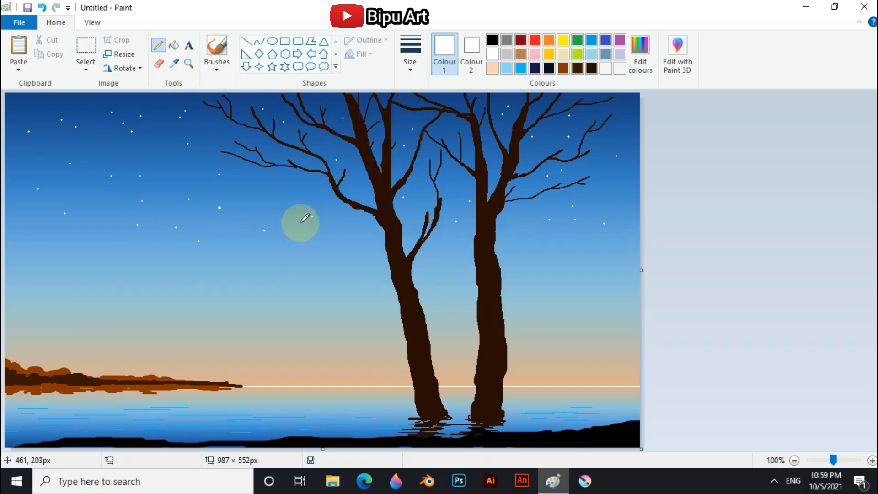
Scatter larger white stars over the sky on both sides of the trees with a thicker pencil size
left_click(410, 55)
left_click(418, 173)
left_click(270, 182)
left_click(209, 258)
left_click(36, 130)
left_click(97, 164)
left_click(313, 207)
left_click(546, 234)
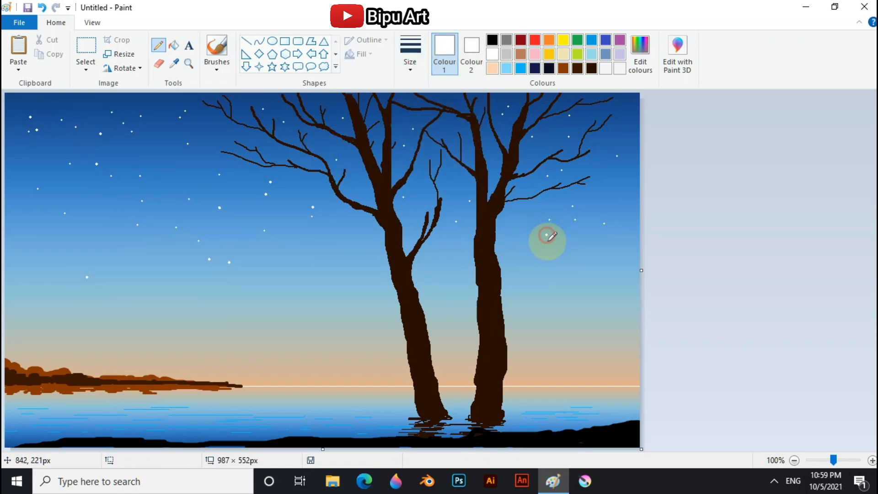
left_click(556, 231)
left_click(547, 247)
left_click(562, 324)
left_click(591, 306)
left_click(585, 274)
left_click(587, 241)
left_click(589, 193)
left_click(469, 201)
left_click(39, 229)
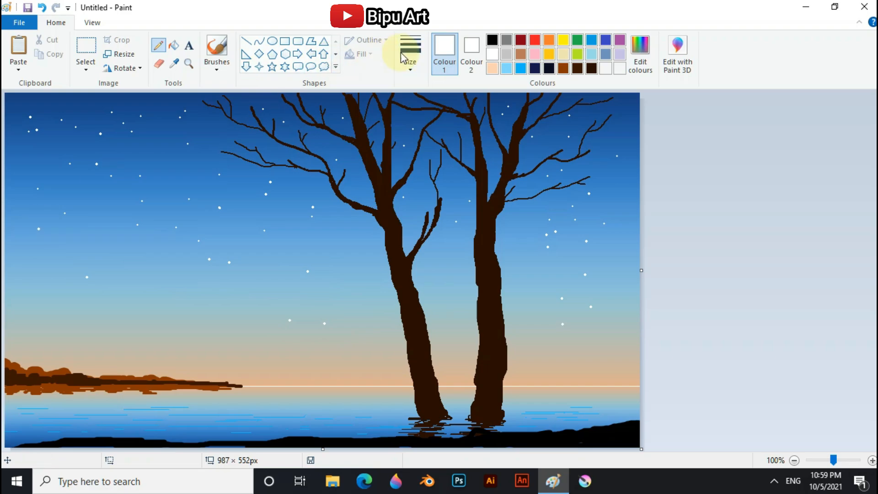
Dot tiny white stars in the upper-left sky between the larger stars, with the thinnest Pencil size
left_click(407, 56)
left_click(418, 92)
left_click(167, 156)
left_click(172, 148)
left_click(163, 127)
left_click(147, 115)
left_click(113, 146)
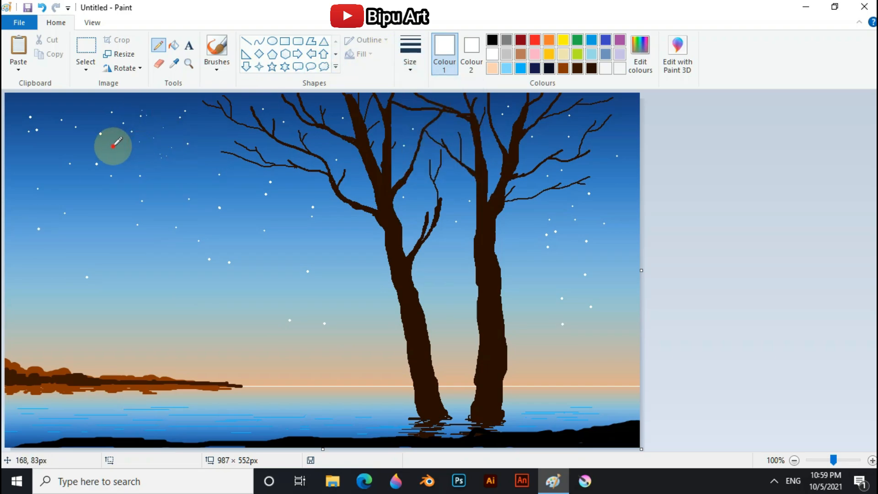
Open a new Paint window and draw a solid red circle of about 118 × 118 px near the canvas centre
right_click(557, 478)
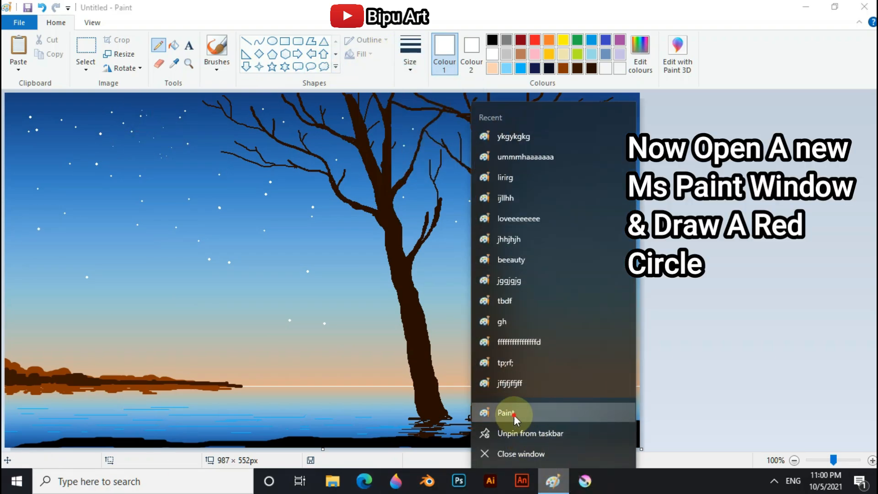
left_click(508, 413)
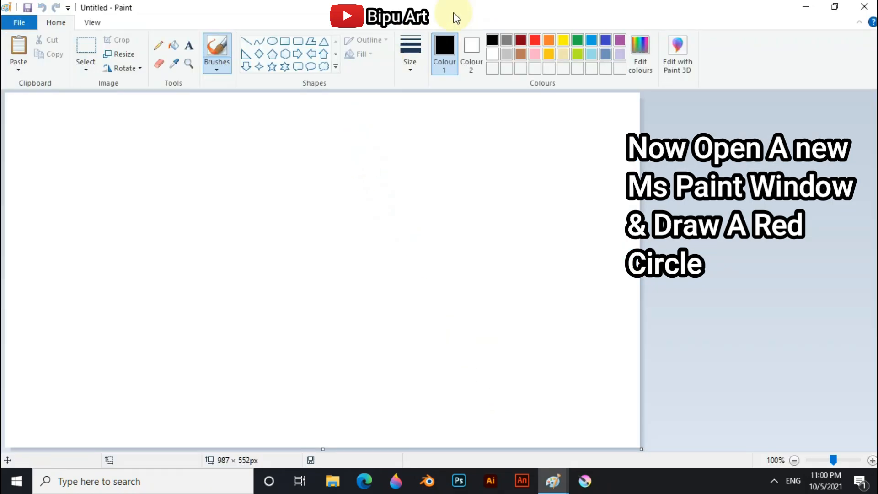
left_click(535, 41)
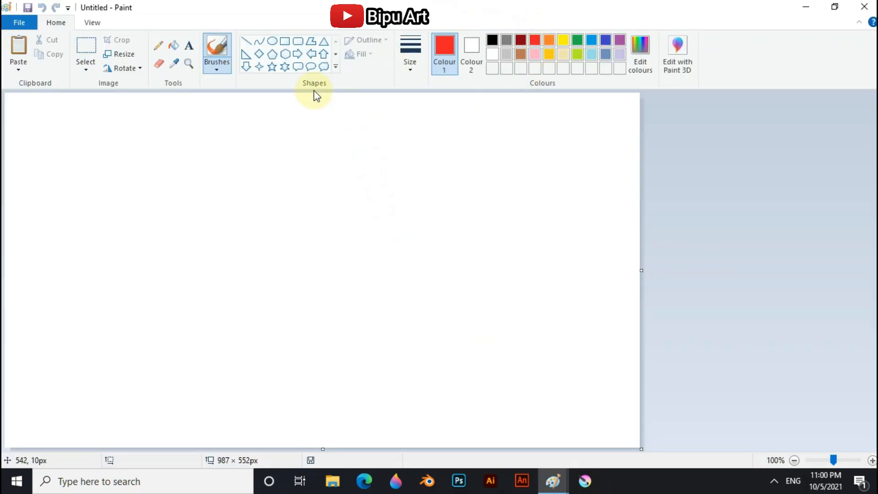
left_click(273, 41)
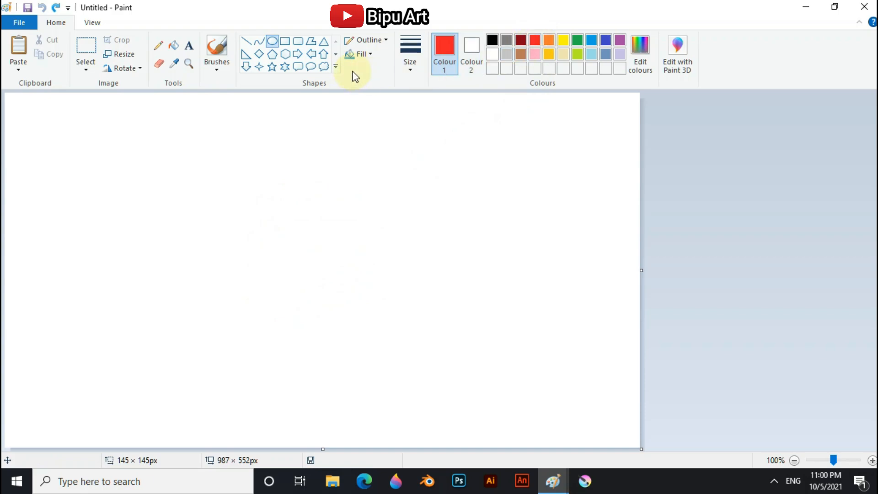
left_click(374, 41)
left_click(376, 56)
left_click(360, 55)
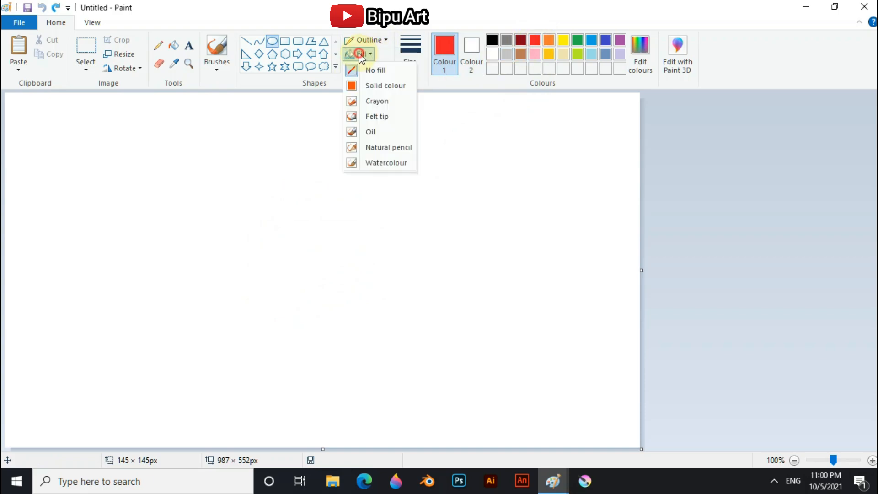
left_click(368, 85)
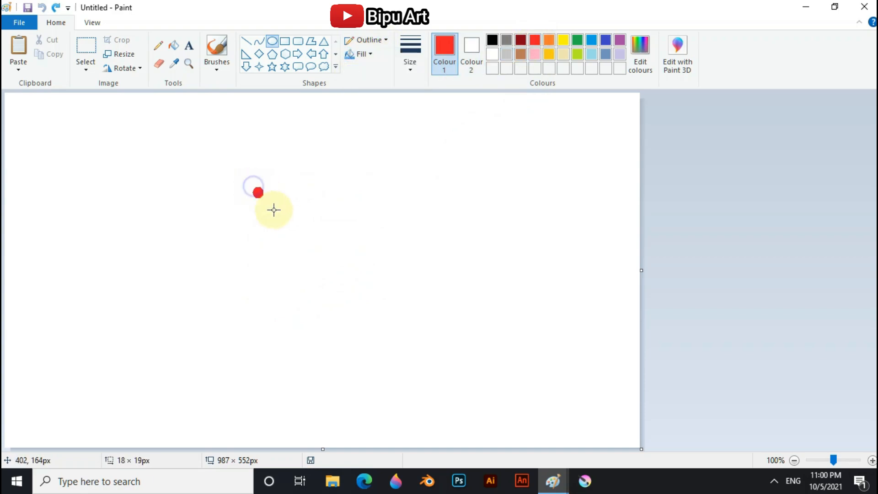
left_click_drag(274, 210, 317, 256)
key("ctrl+z")
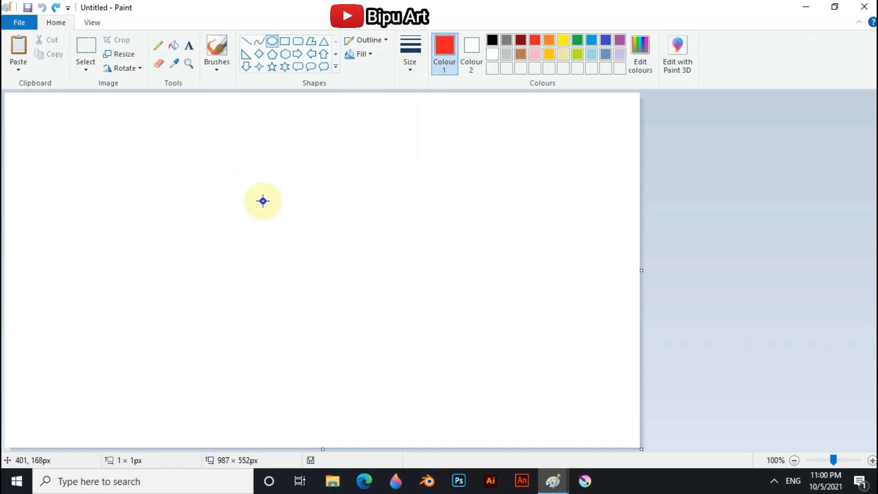
left_click_drag(262, 200, 295, 237)
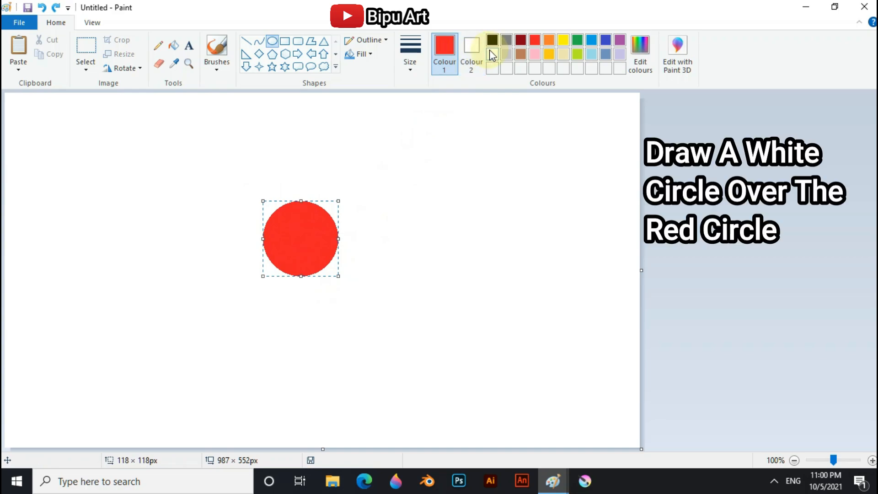
Cover the upper-right part of the red circle with a solid white circle to form a crescent, and copy the crescent
left_click(347, 155)
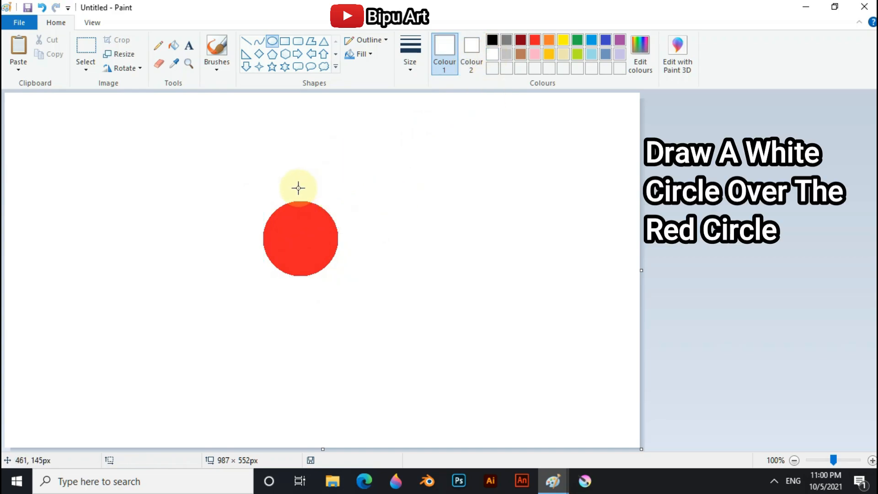
left_click_drag(292, 191, 322, 224)
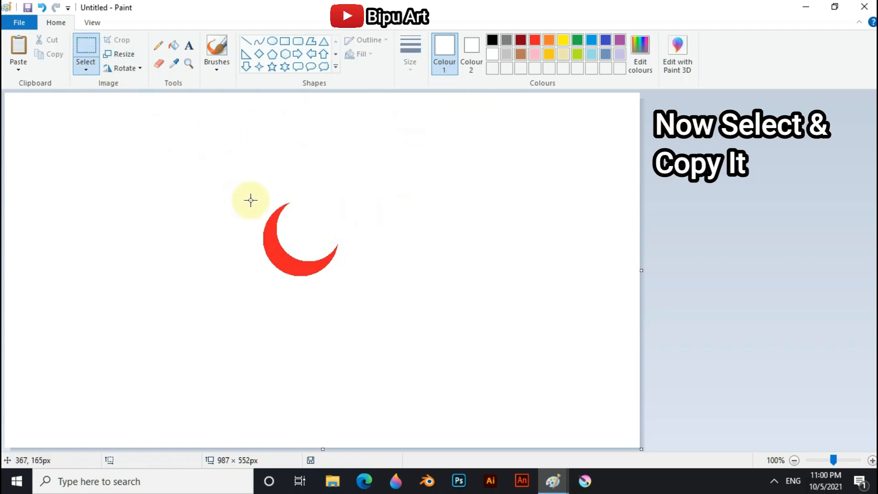
left_click_drag(280, 238, 344, 305)
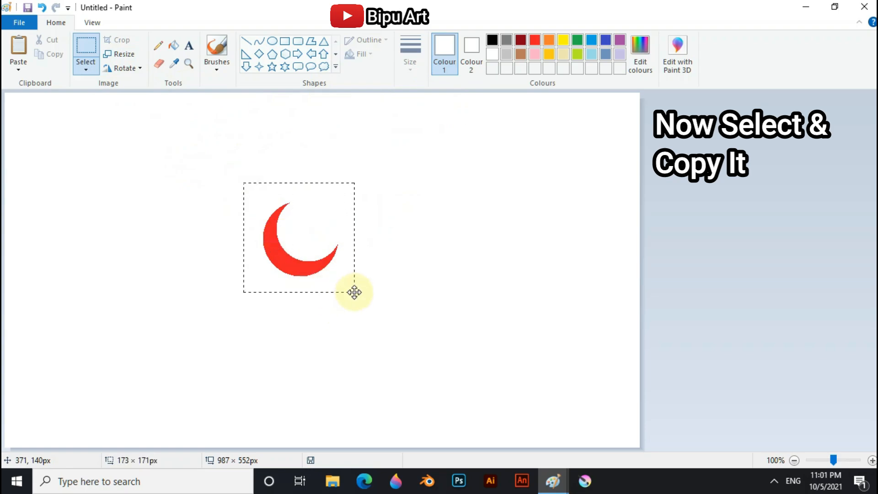
right_click(292, 255)
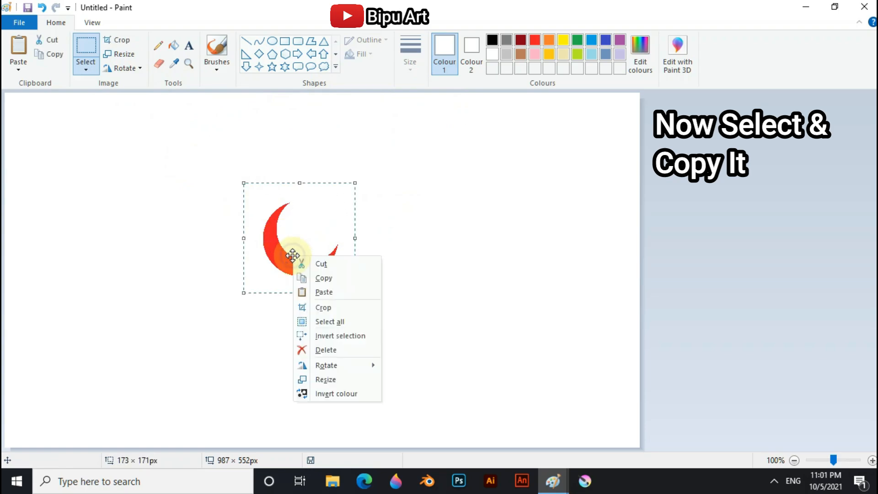
left_click(317, 278)
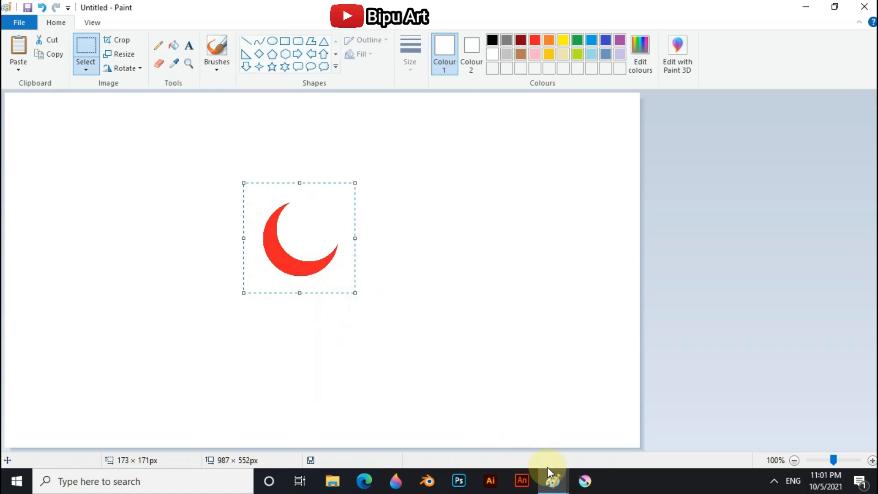
In the landscape window, paste the crescent as a transparent selection in the sky left of the trees and fill it white
mouse_move(551, 475)
left_click(494, 437)
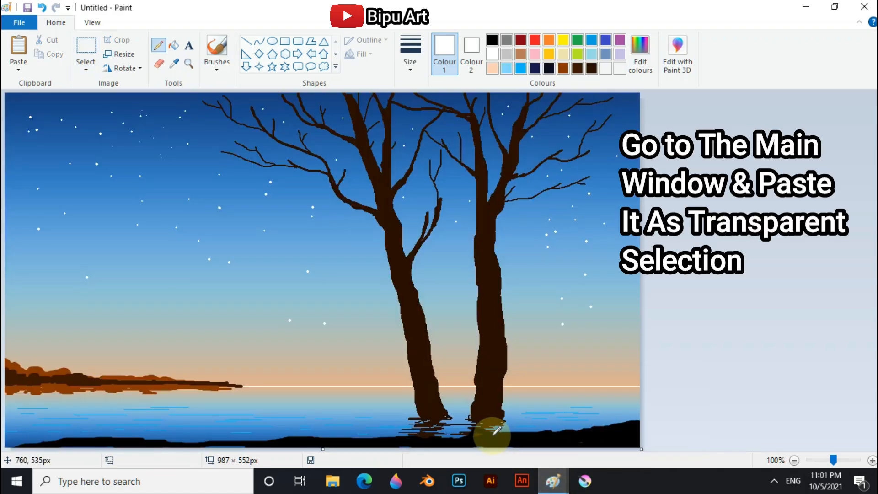
left_click(76, 67)
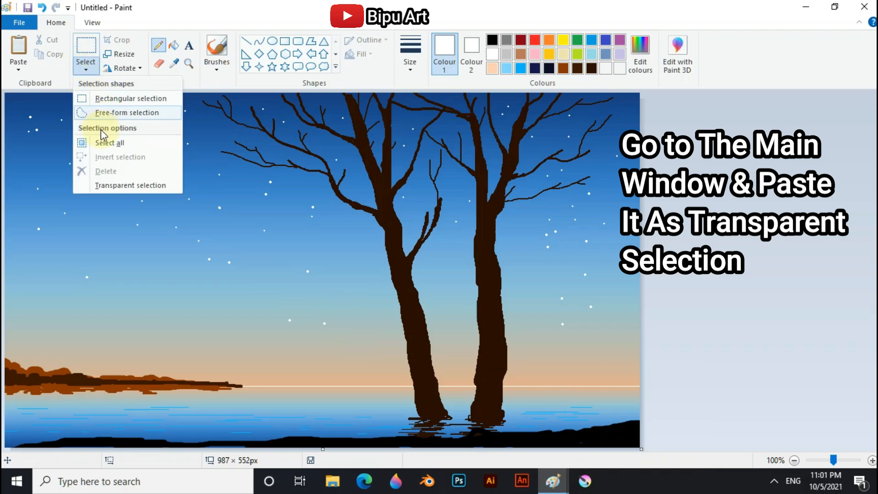
left_click(109, 186)
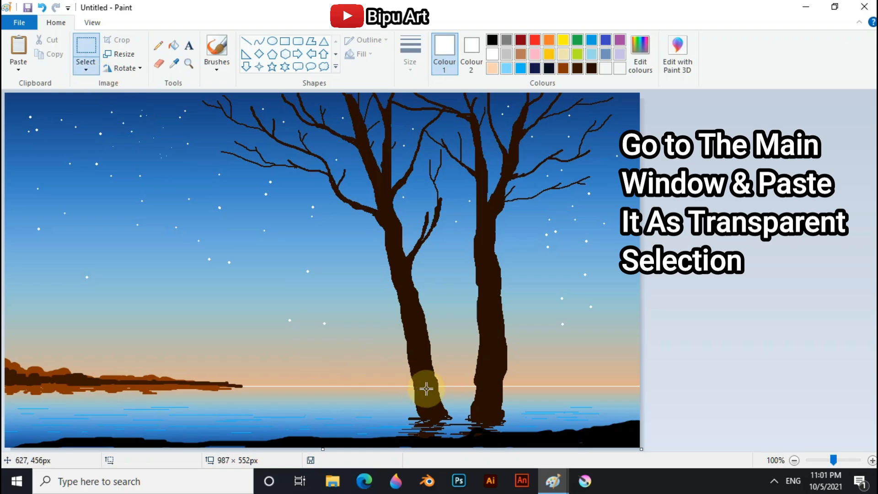
right_click(165, 203)
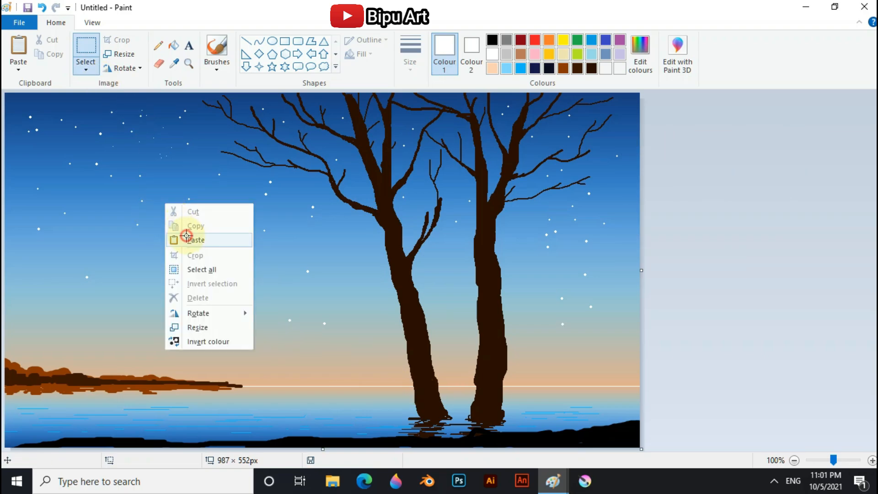
left_click(196, 239)
left_click_drag(59, 149, 170, 196)
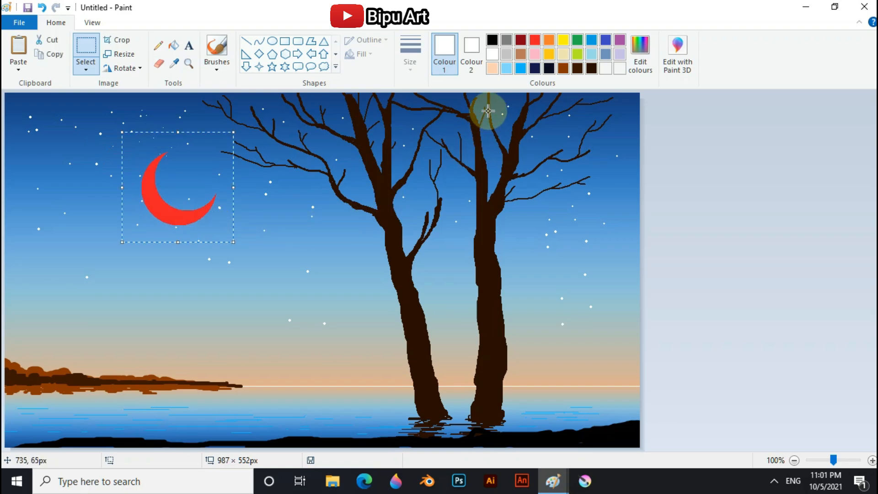
left_click(173, 47)
left_click(154, 194)
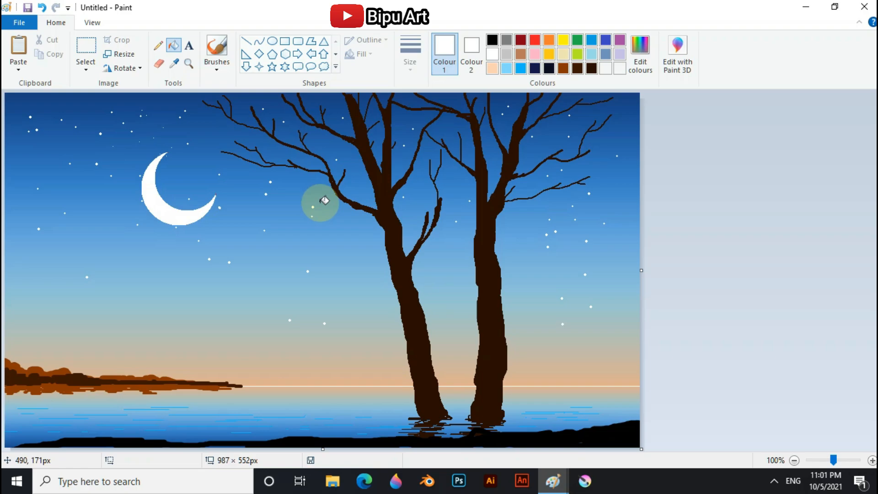
Pencil short white horizontal ripples on the water below the moon as its reflection
left_click(159, 45)
left_click(410, 57)
left_click(435, 105)
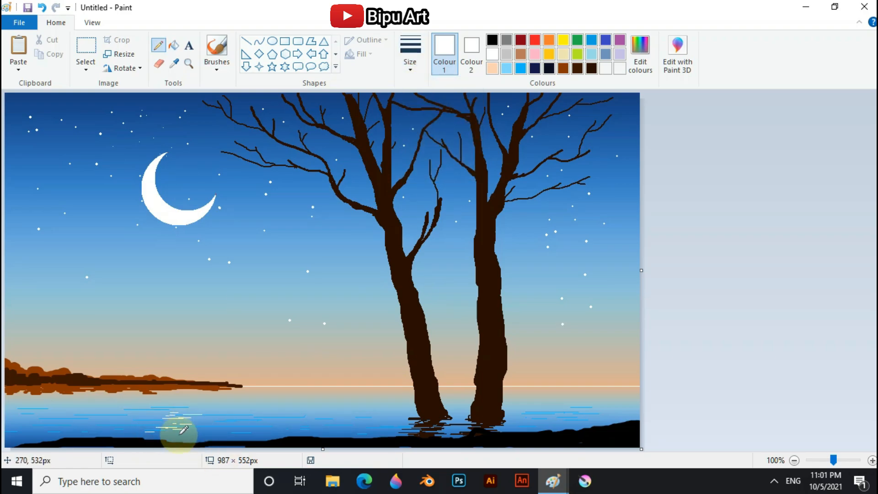
mouse_move(183, 430)
left_mouse_down()
mouse_move(127, 416)
mouse_move(211, 423)
left_mouse_up()
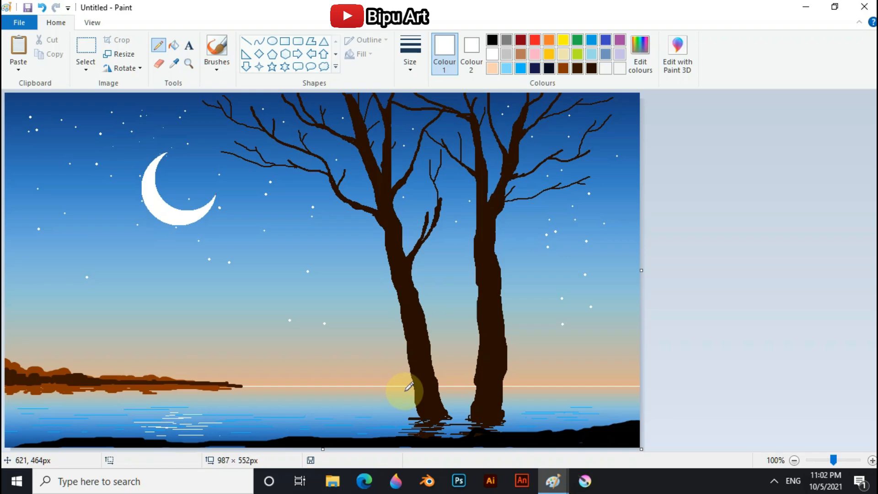
Pencil thin light blue ripples on the water along the lower edge of the brown far shore, using the thinnest size
left_click(506, 54)
left_click(410, 57)
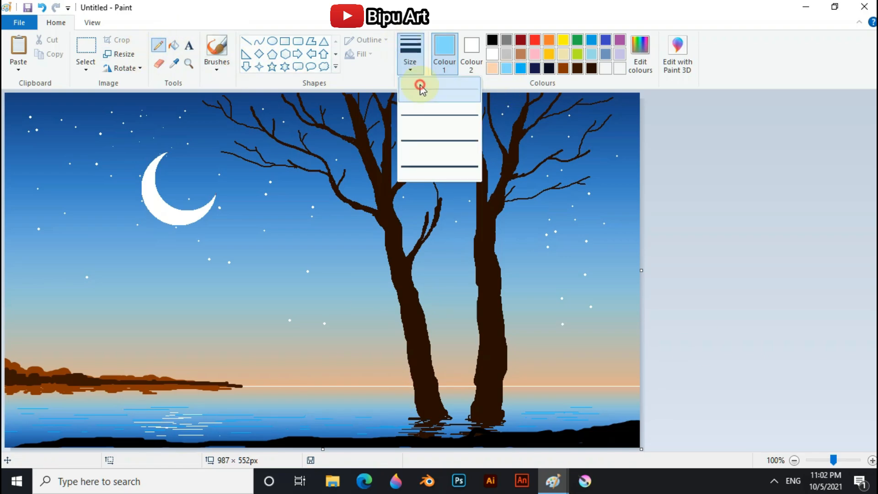
left_click(418, 84)
left_click_drag(30, 393, 235, 394)
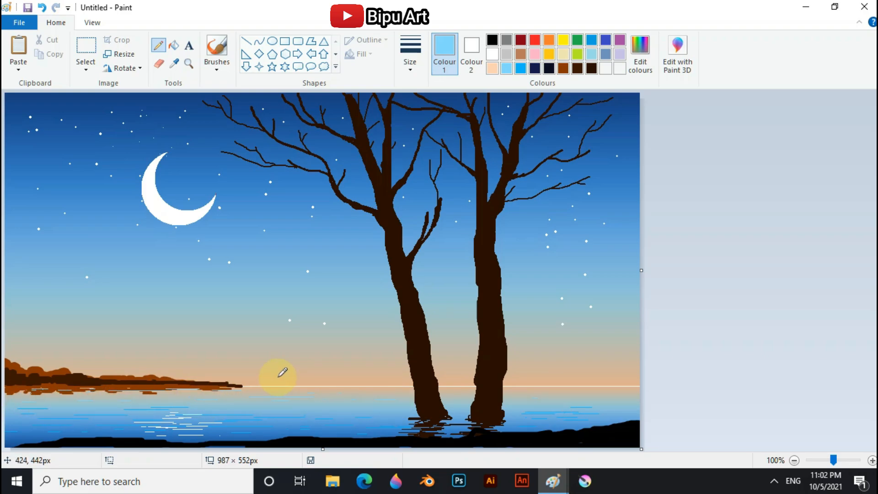
Add the white text "Bipu Art" on the black bank and position it in the painting's lower-right corner
left_click(190, 44)
left_click(493, 54)
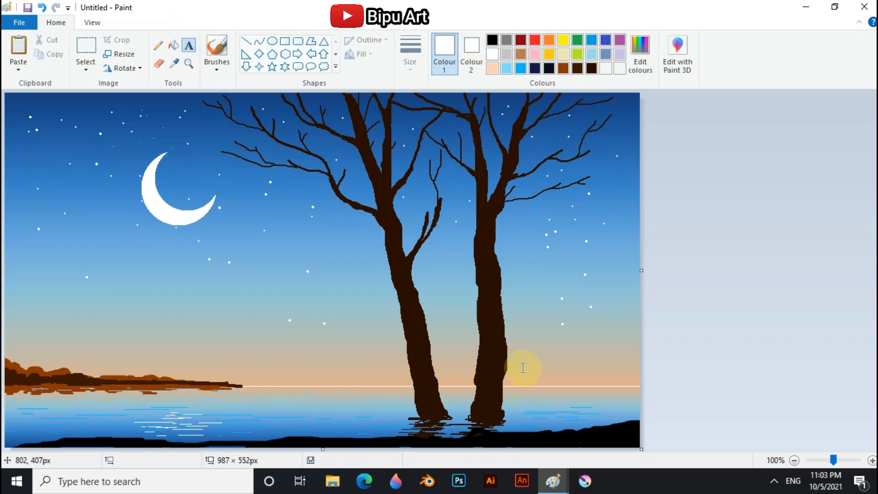
left_click(553, 434)
type("Bipu Art")
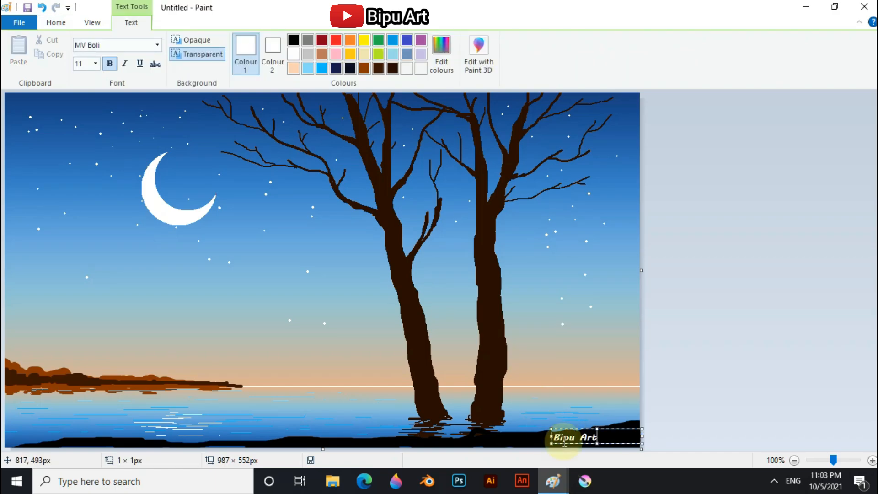
left_click_drag(552, 433, 592, 434)
left_click(605, 384)
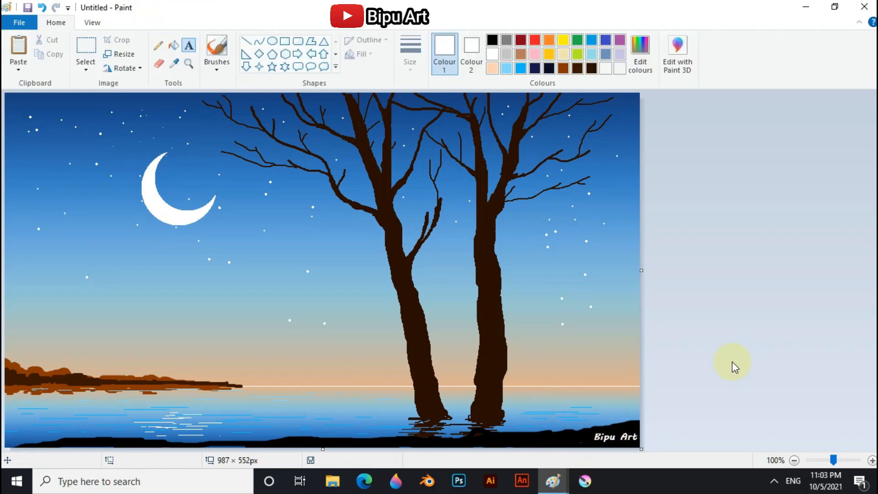